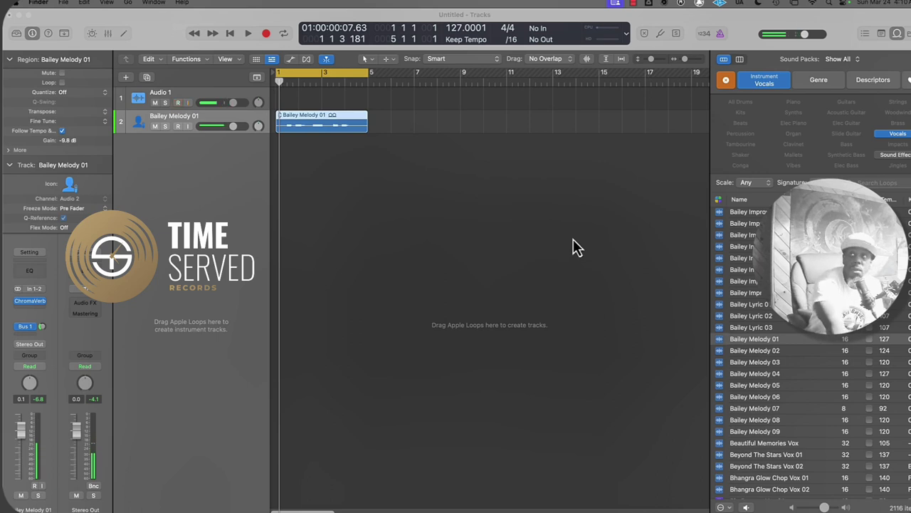
# Step: Insert a Stereo Delay (Stereo) after ChromaVerb on the Bailey Melody 01 channel
pyautogui.click(43, 309)
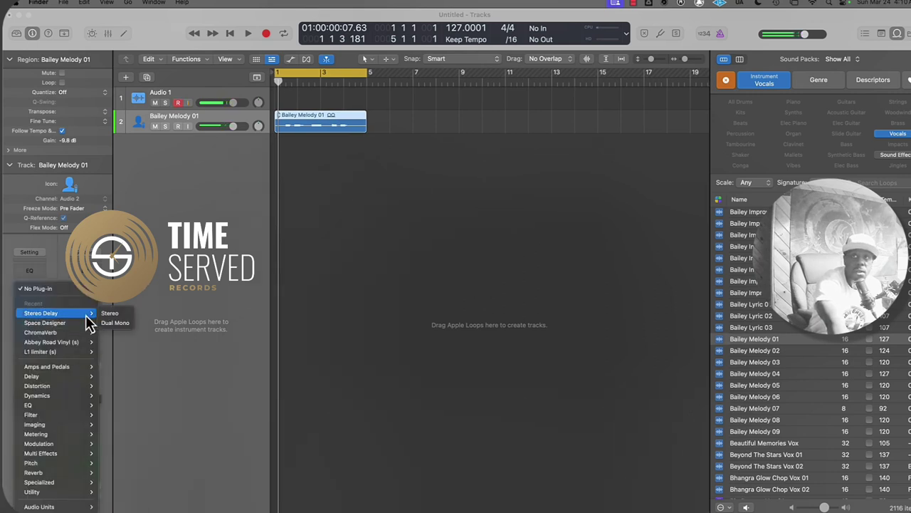
pyautogui.moveTo(59, 377)
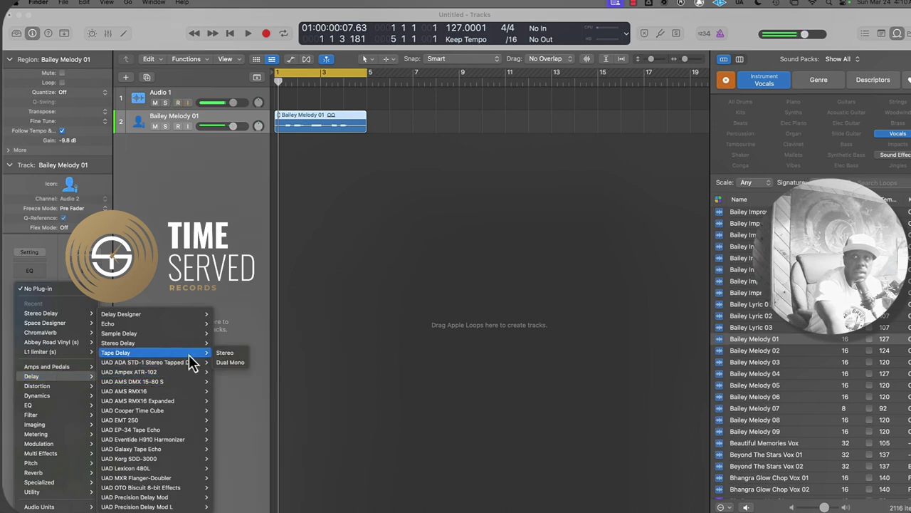
pyautogui.moveTo(178, 347)
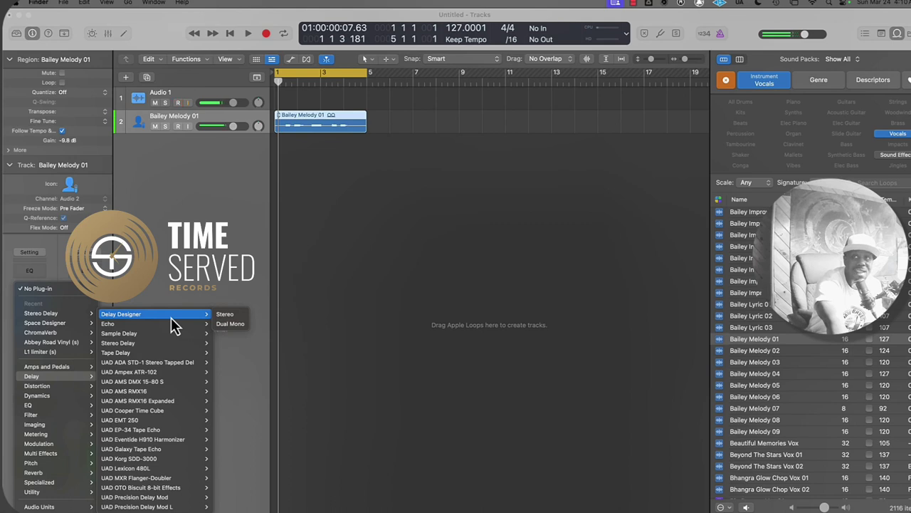
pyautogui.moveTo(173, 381)
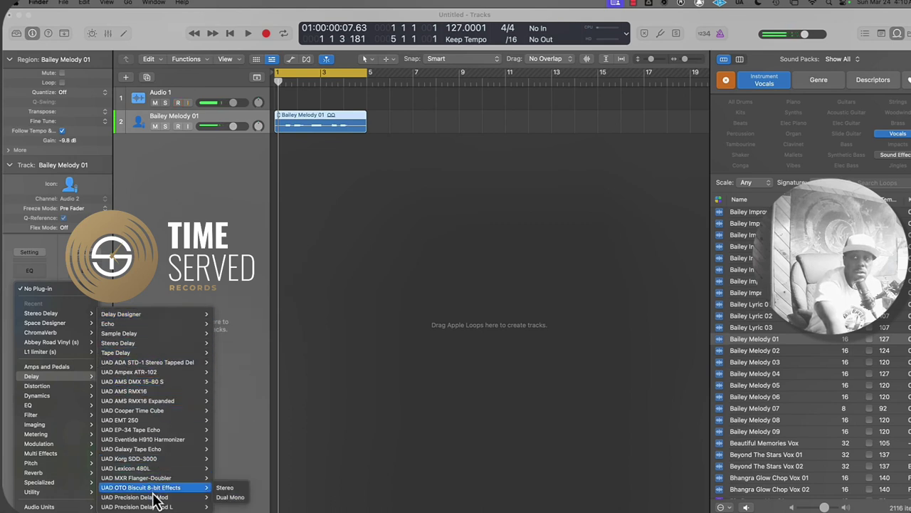
pyautogui.moveTo(153, 424)
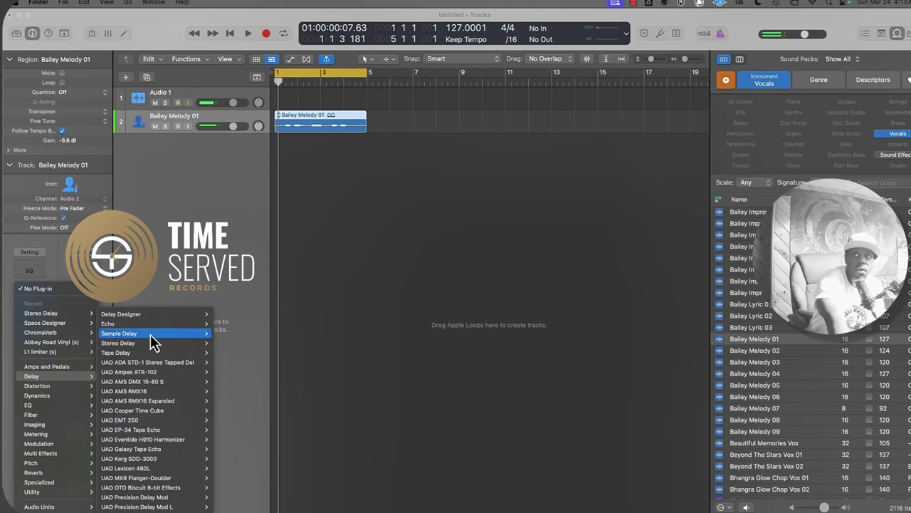
pyautogui.click(224, 342)
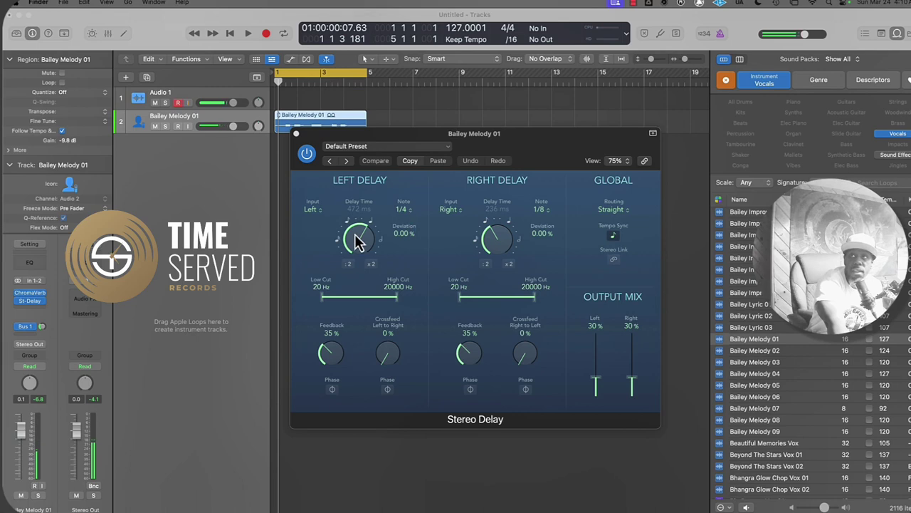
# Step: Set the left delay to 1/8 (+6.00%) and the right delay to 1/16 dotted (+7.67%)
pyautogui.moveTo(360, 242); pyautogui.dragTo(353, 217)
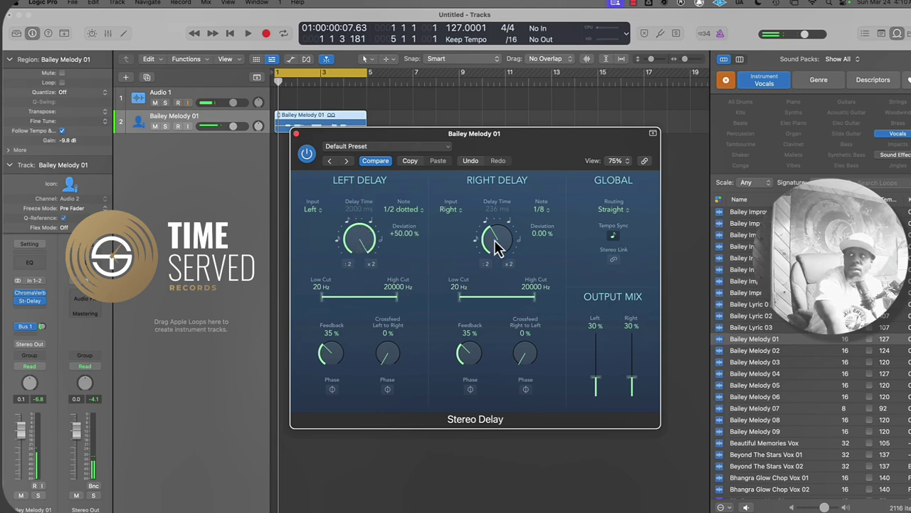
pyautogui.moveTo(494, 241)
pyautogui.mouseDown()
pyautogui.moveTo(498, 295)
pyautogui.moveTo(496, 257)
pyautogui.mouseUp()
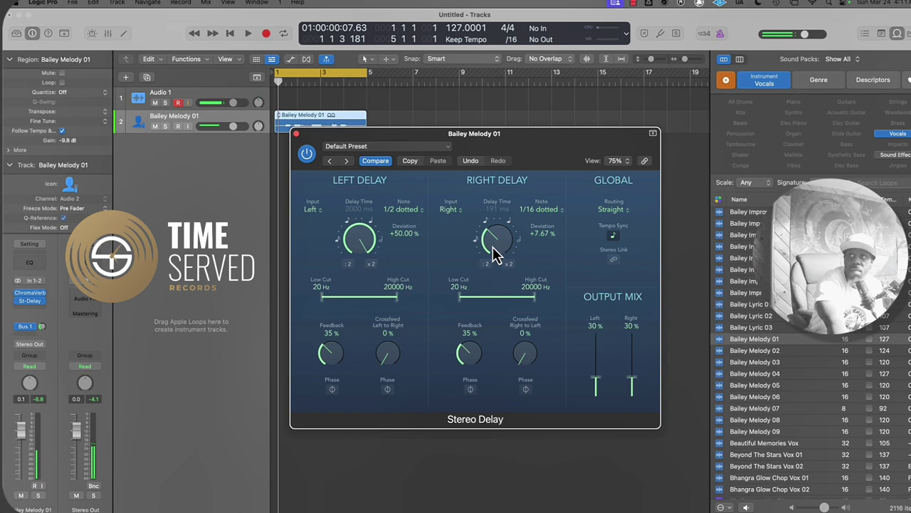
pyautogui.moveTo(354, 240); pyautogui.dragTo(357, 249)
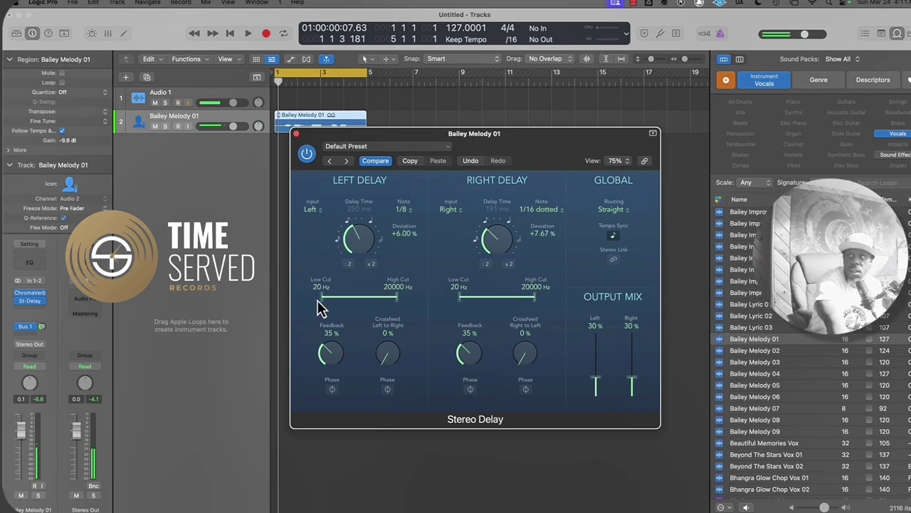
# Step: Filter both delays to a 130 Hz low cut with 3300/4200 Hz high cuts, and left feedback 34%
pyautogui.moveTo(321, 305); pyautogui.dragTo(379, 305)
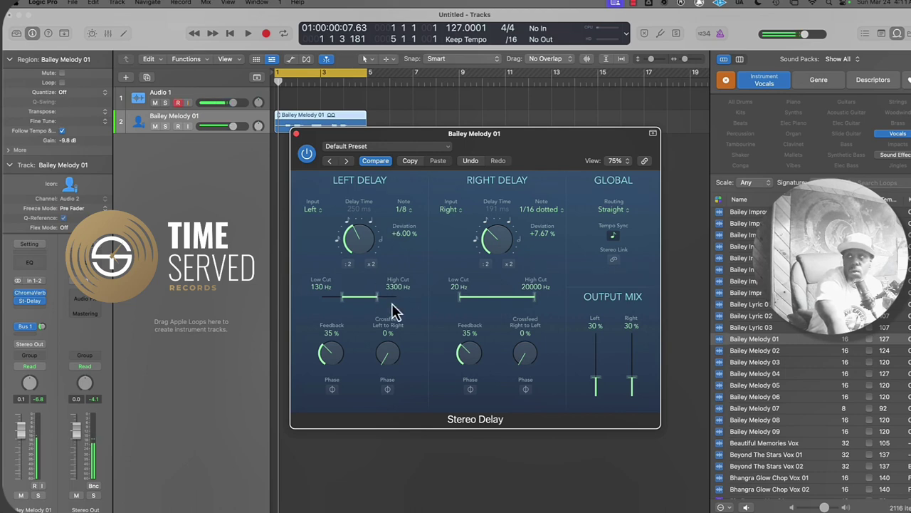
pyautogui.moveTo(460, 308); pyautogui.dragTo(478, 306)
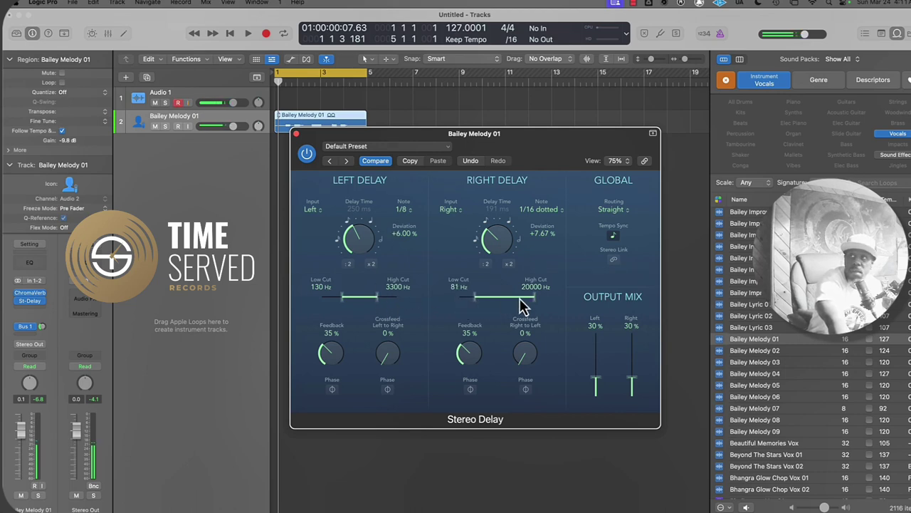
pyautogui.moveTo(535, 305); pyautogui.dragTo(516, 305)
pyautogui.moveTo(474, 305); pyautogui.dragTo(480, 303)
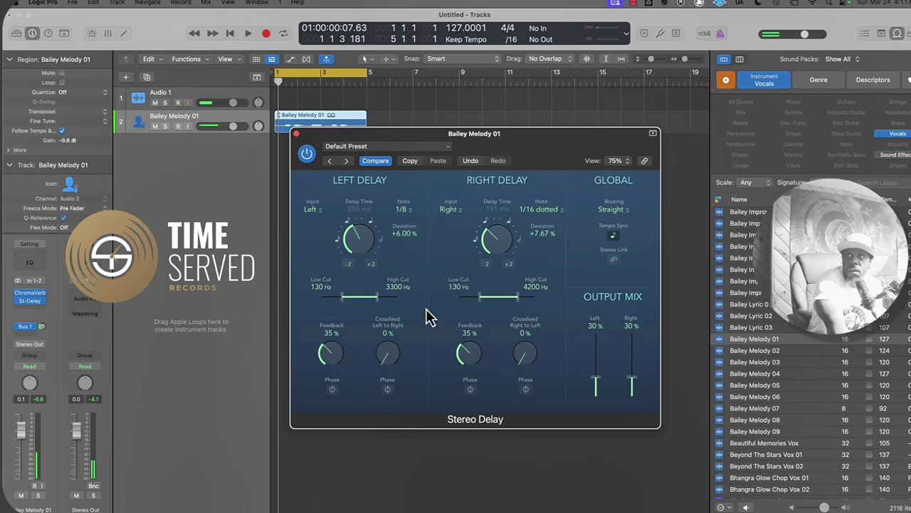
pyautogui.moveTo(330, 358); pyautogui.dragTo(333, 360)
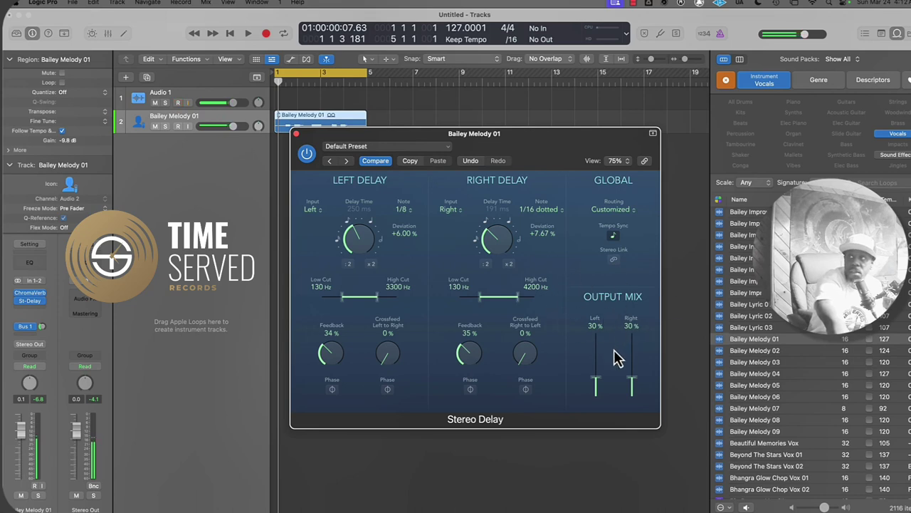
# Step: Set the delay output mix to 100% left and 0% right, then audition the vocal
pyautogui.moveTo(596, 382); pyautogui.dragTo(598, 335)
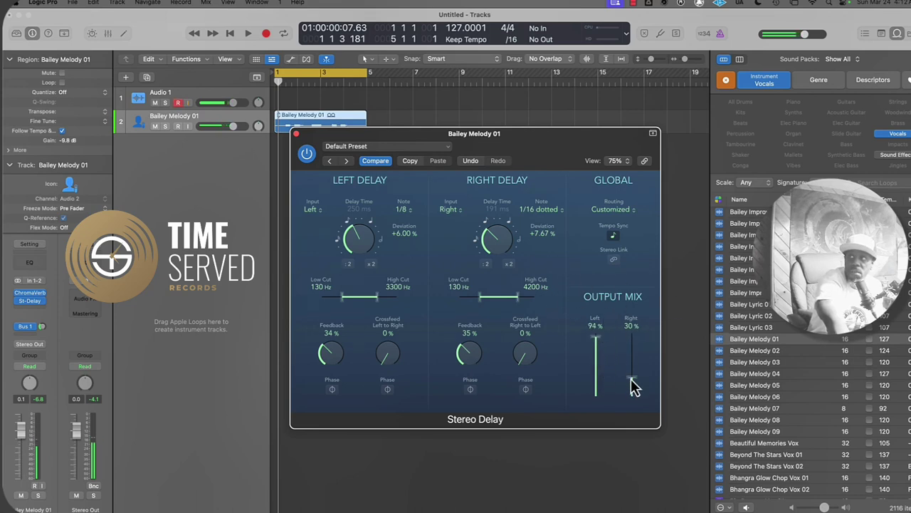
pyautogui.moveTo(632, 380); pyautogui.dragTo(636, 426)
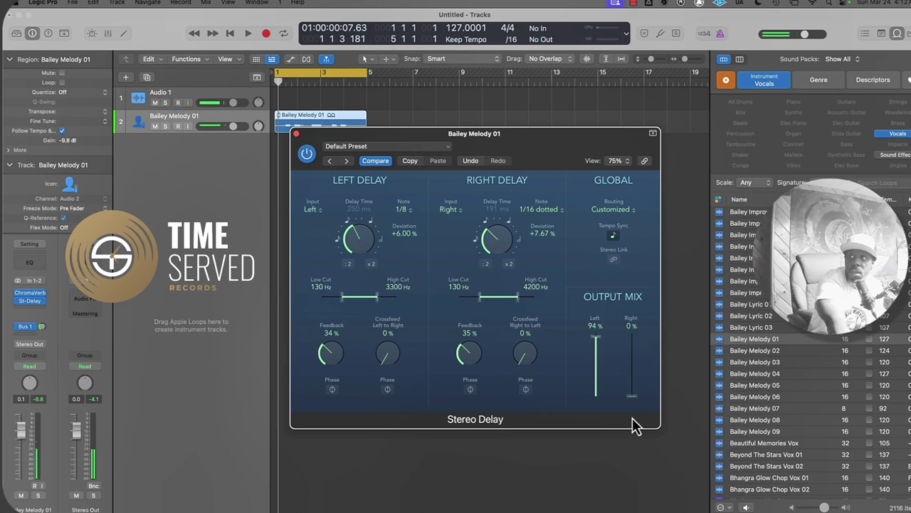
pyautogui.moveTo(598, 345); pyautogui.dragTo(597, 328)
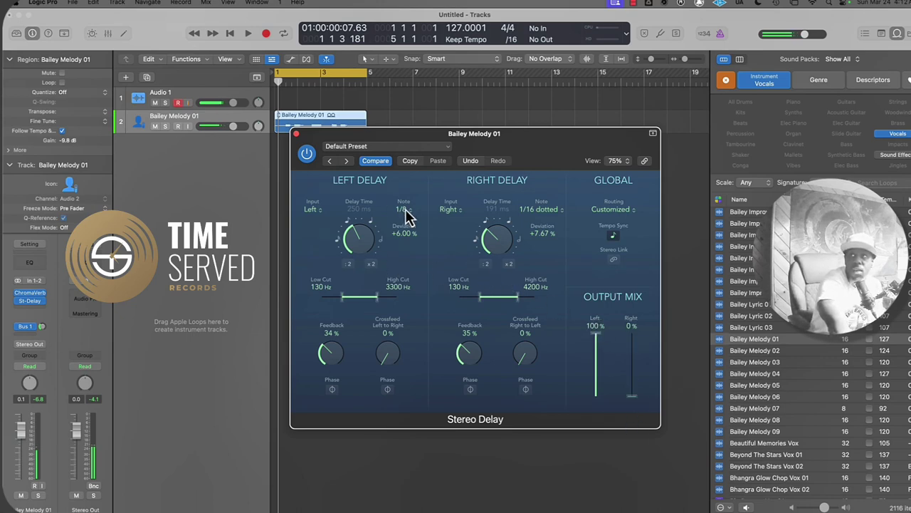
pyautogui.press('space')
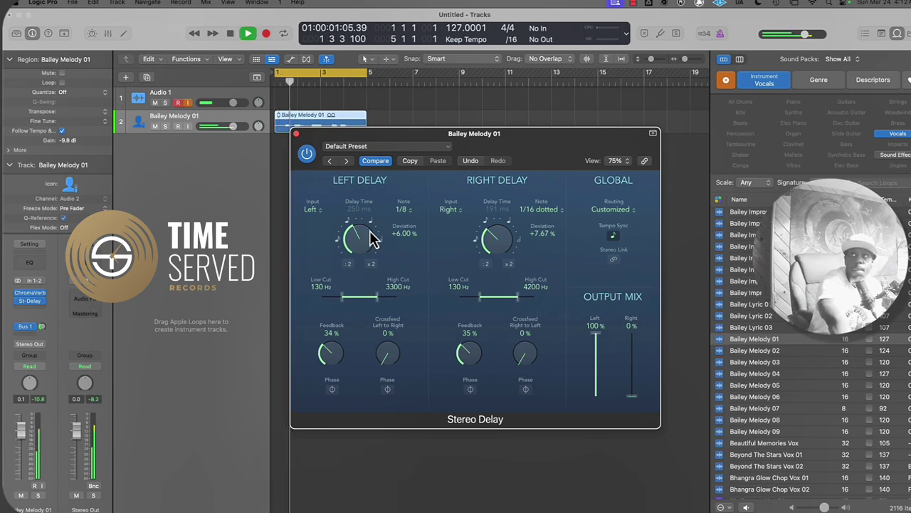
pyautogui.press('space')
# Step: Change the left delay note to 1/4, then to 1/2 (1000 ms), auditioning each
pyautogui.click(411, 210)
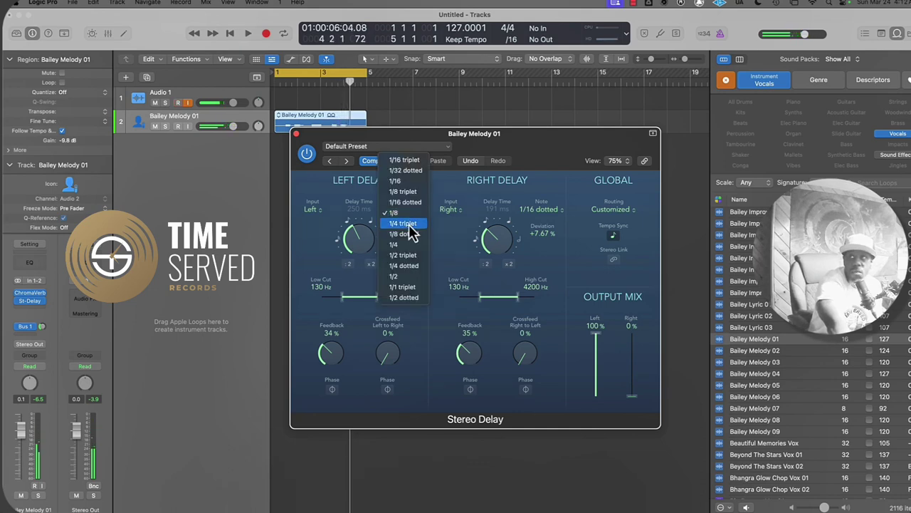
pyautogui.click(407, 246)
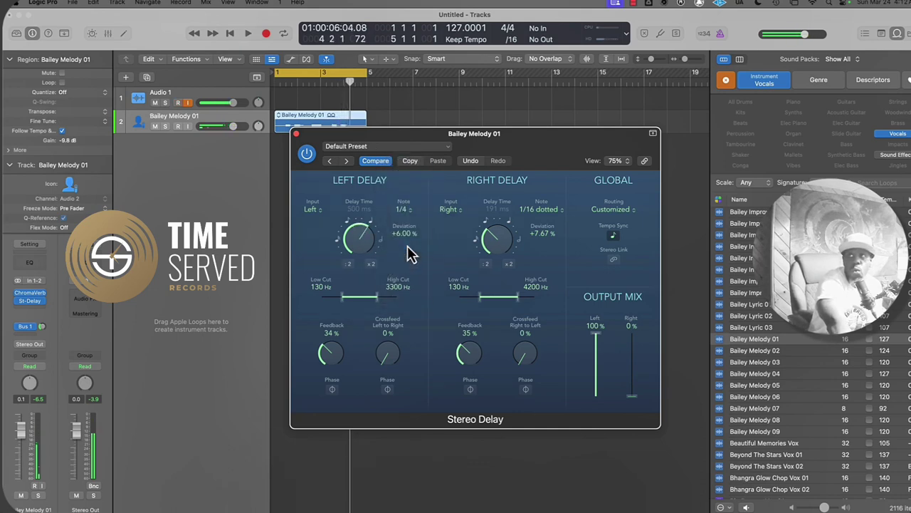
pyautogui.press('space')
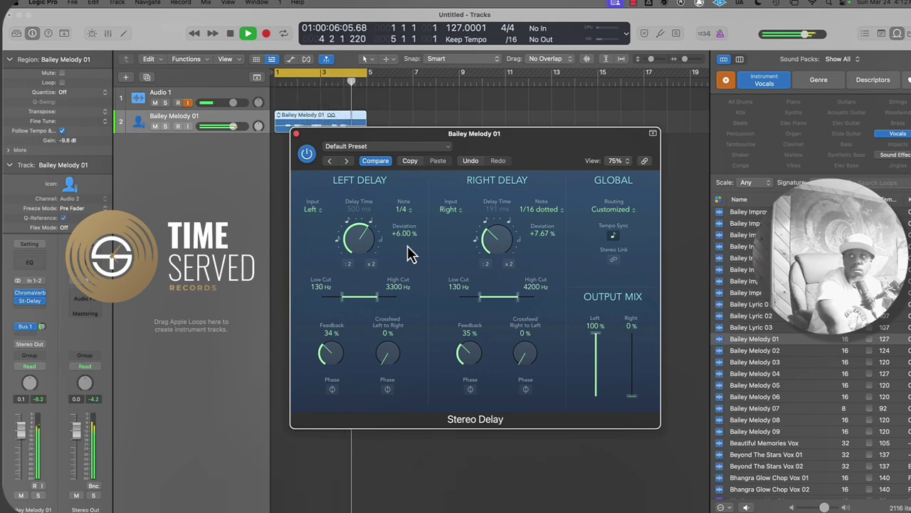
pyautogui.press('space')
pyautogui.click(405, 210)
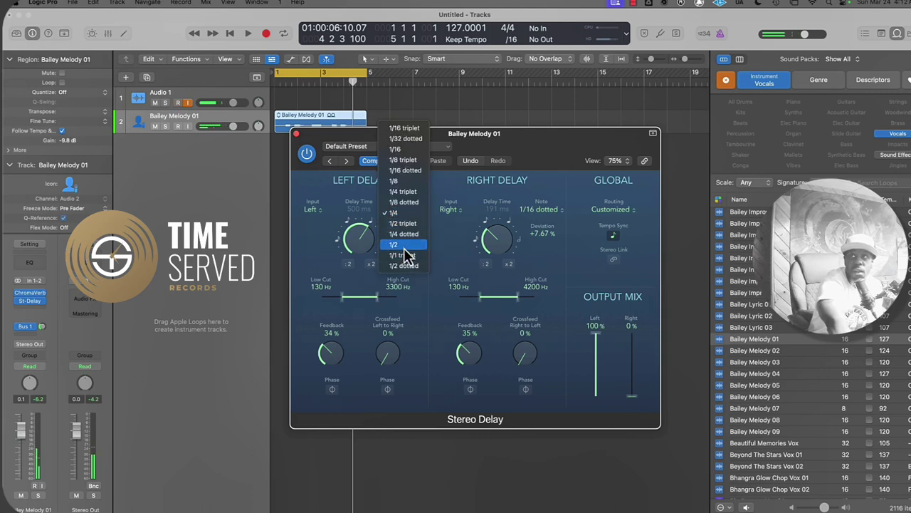
pyautogui.click(404, 245)
pyautogui.press('space')
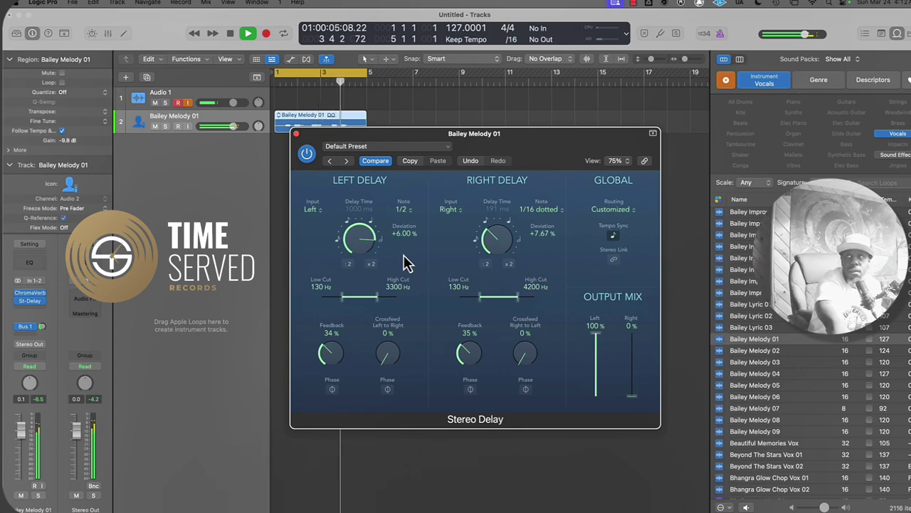
# Step: Return the left delay to 1/4, lower the left output, set the right delay to 1/8, and audition
pyautogui.press('space')
pyautogui.moveTo(360, 241); pyautogui.dragTo(366, 260)
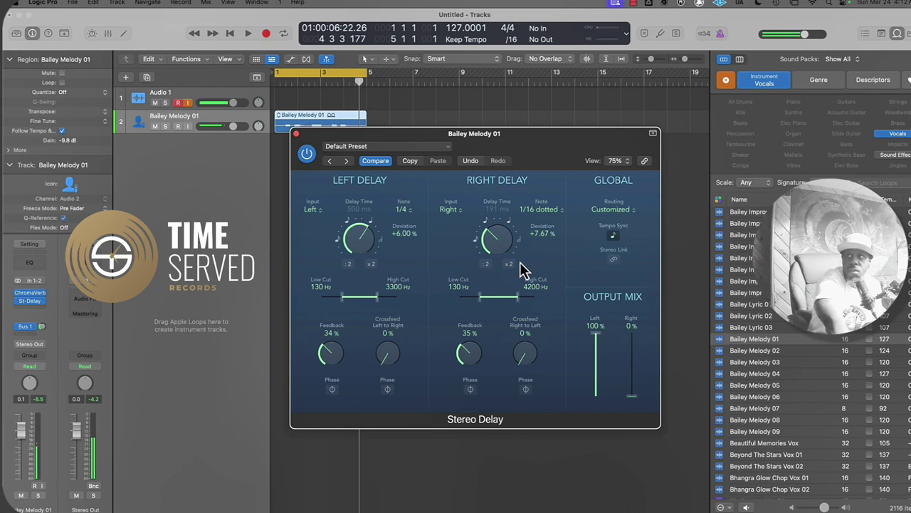
pyautogui.moveTo(598, 340); pyautogui.dragTo(622, 371)
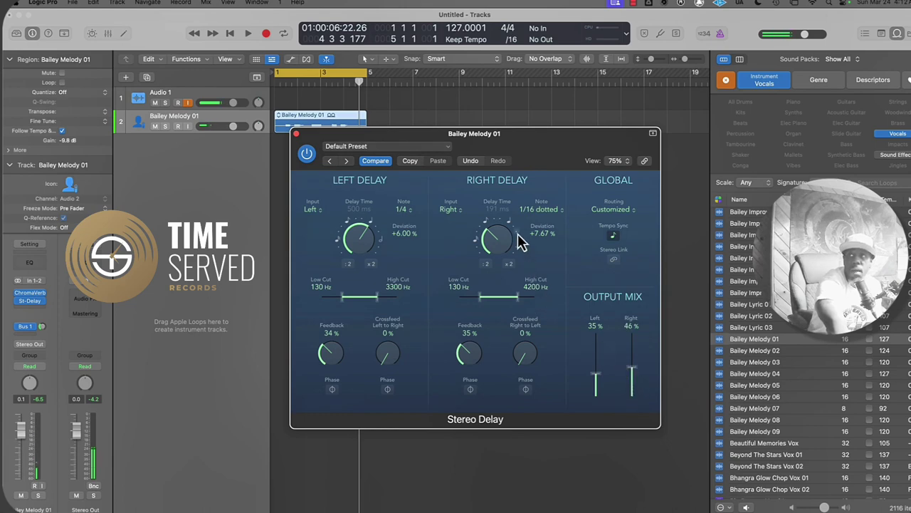
pyautogui.moveTo(488, 239); pyautogui.dragTo(513, 237)
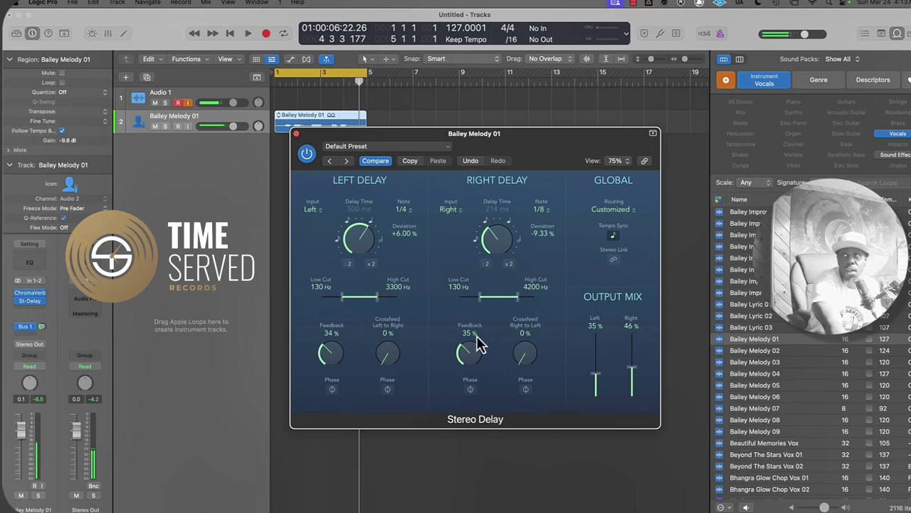
pyautogui.press('space')
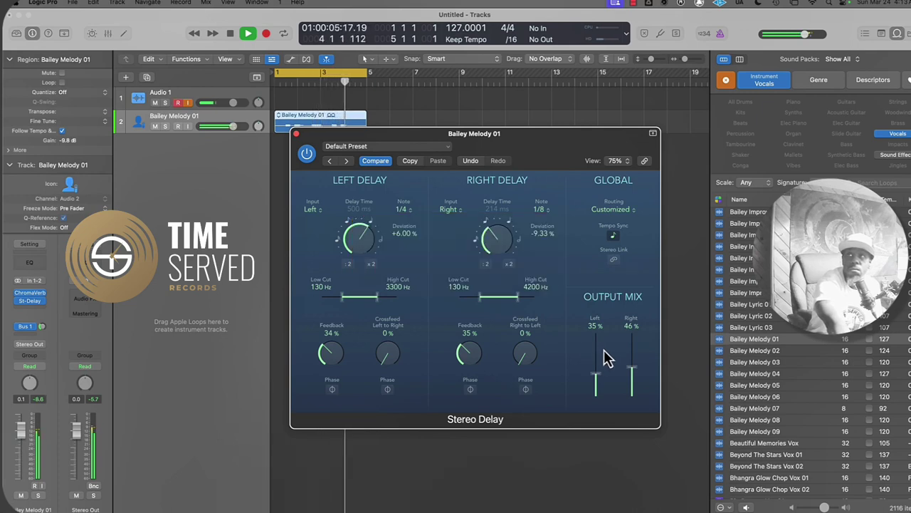
pyautogui.press('space')
# Step: Drop the left delay output to 0%, audition, then lower the right output to 39%
pyautogui.moveTo(599, 382); pyautogui.dragTo(600, 411)
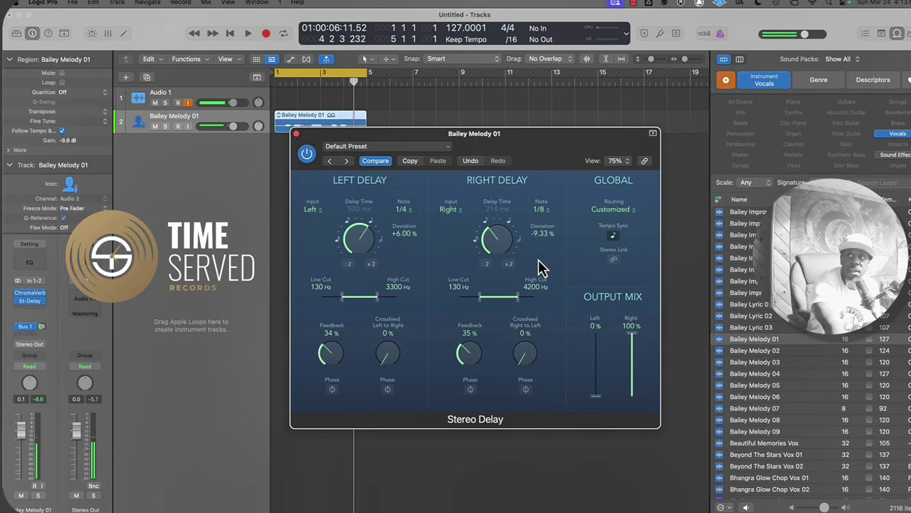
pyautogui.press('space')
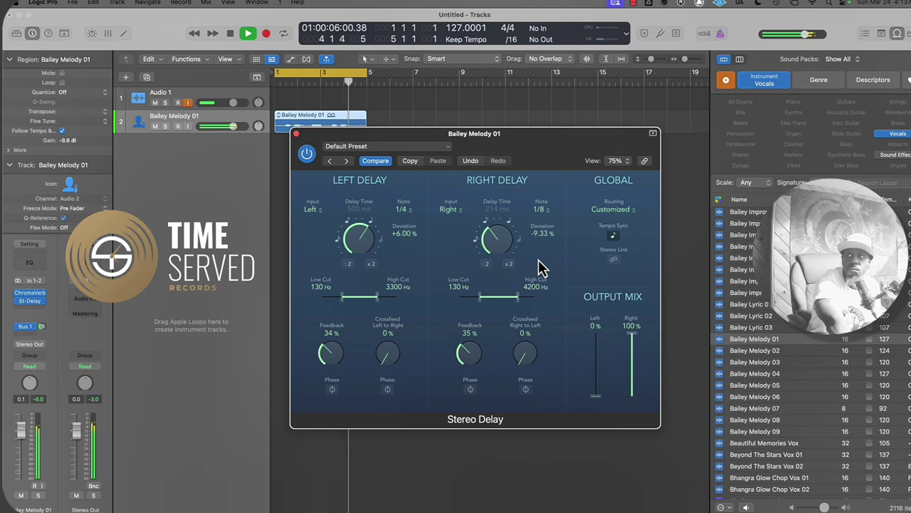
pyautogui.press('space')
pyautogui.moveTo(631, 333); pyautogui.dragTo(636, 378)
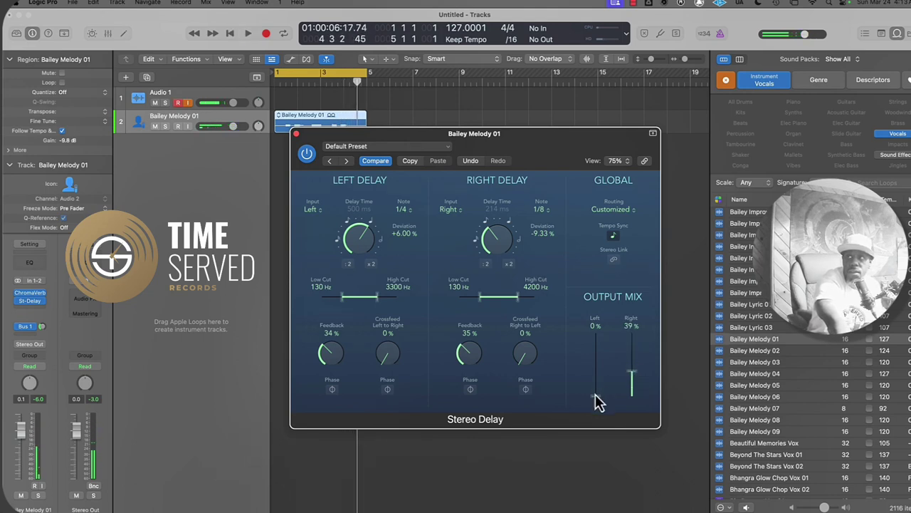
# Step: Raise the left output to 57% and left feedback to 53%, then audition the vocal
pyautogui.moveTo(598, 402); pyautogui.dragTo(597, 363)
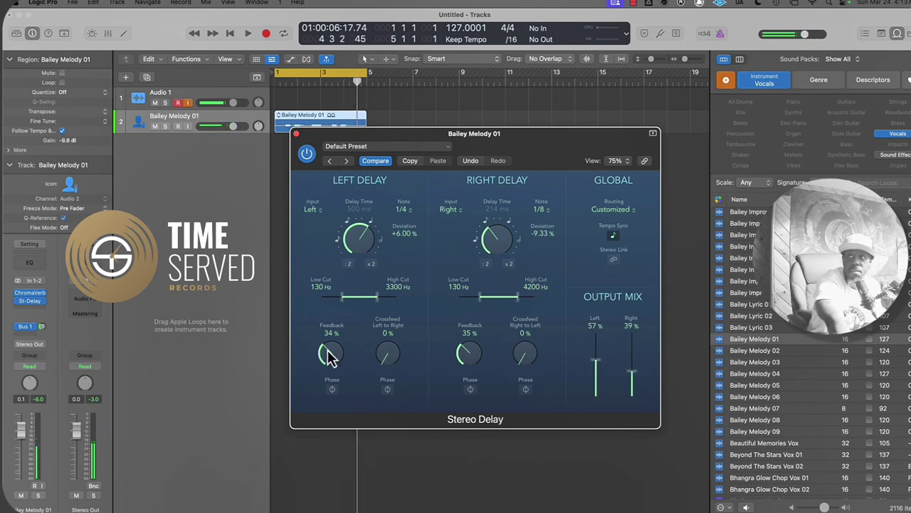
pyautogui.moveTo(331, 360); pyautogui.dragTo(334, 340)
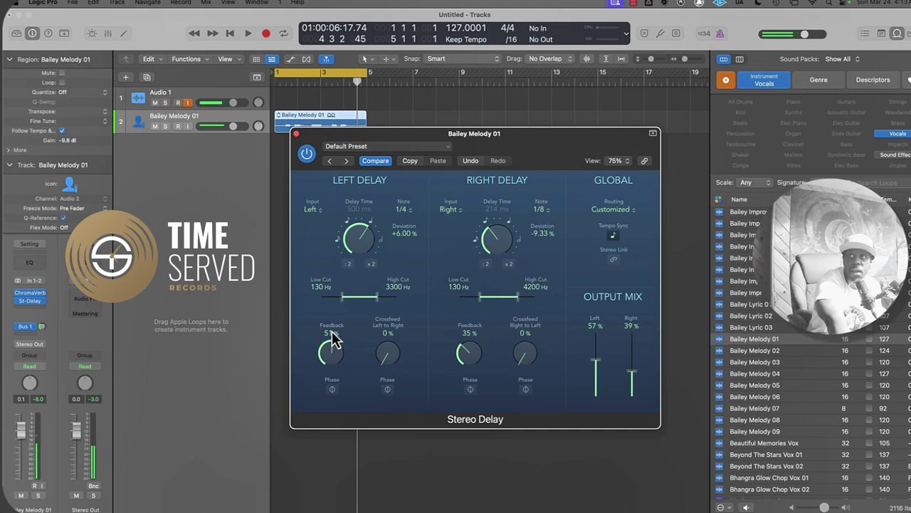
pyautogui.moveTo(305, 135); pyautogui.dragTo(308, 180)
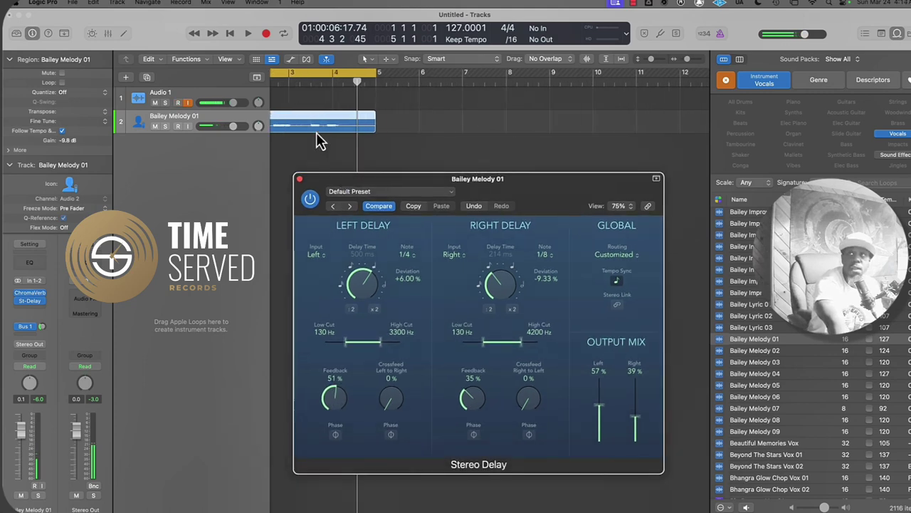
pyautogui.press('z')
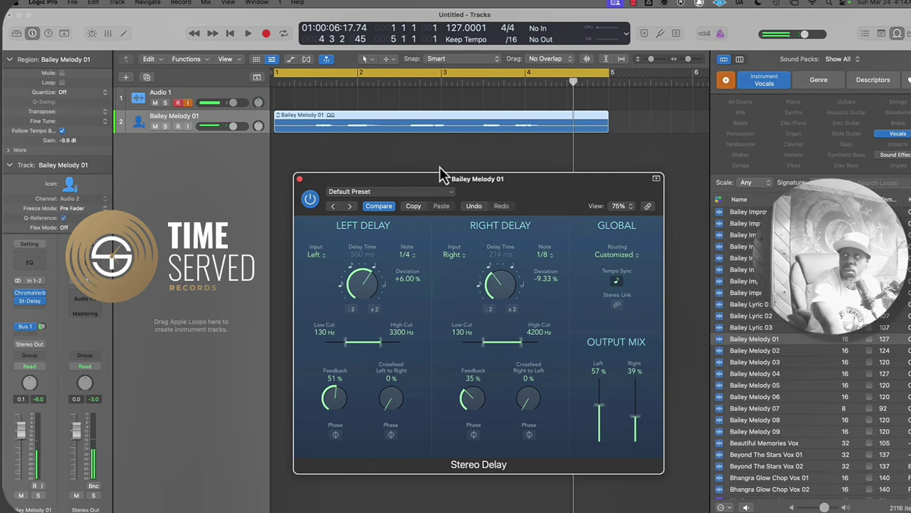
pyautogui.moveTo(335, 403); pyautogui.dragTo(333, 400)
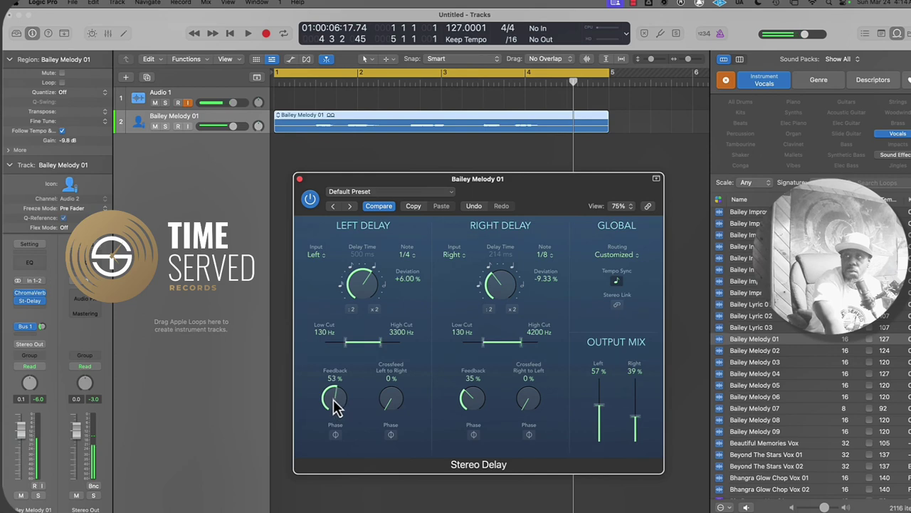
pyautogui.press('space')
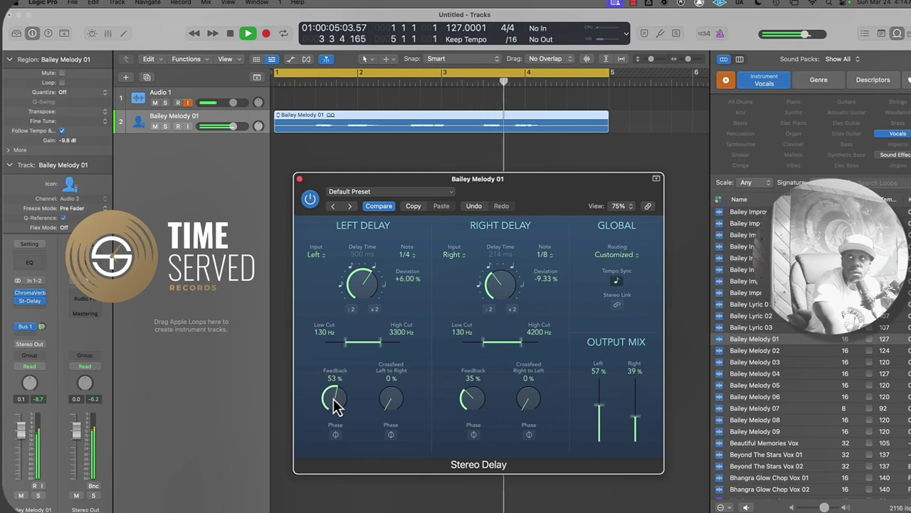
pyautogui.press('space')
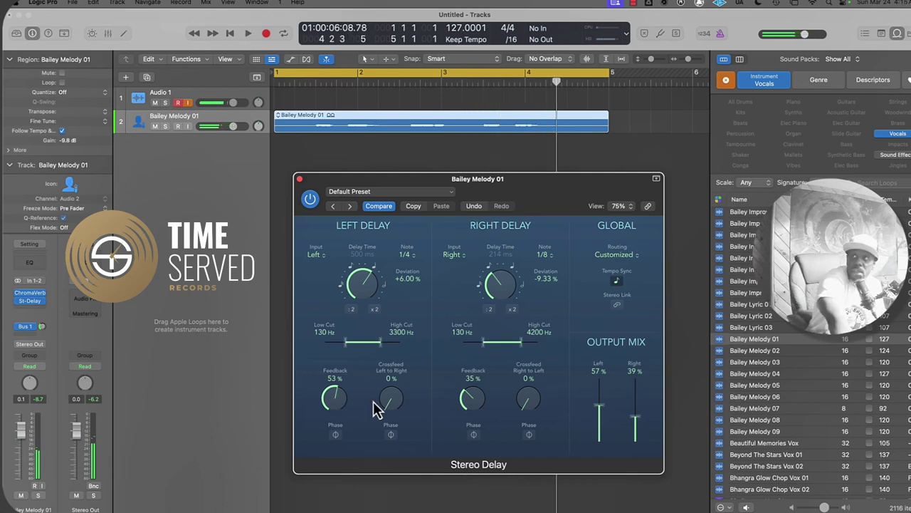
# Step: Close the plug-in and add a Stereo Delay Left Mix automation lane on Bailey Melody 01
pyautogui.click(299, 179)
pyautogui.press('a')
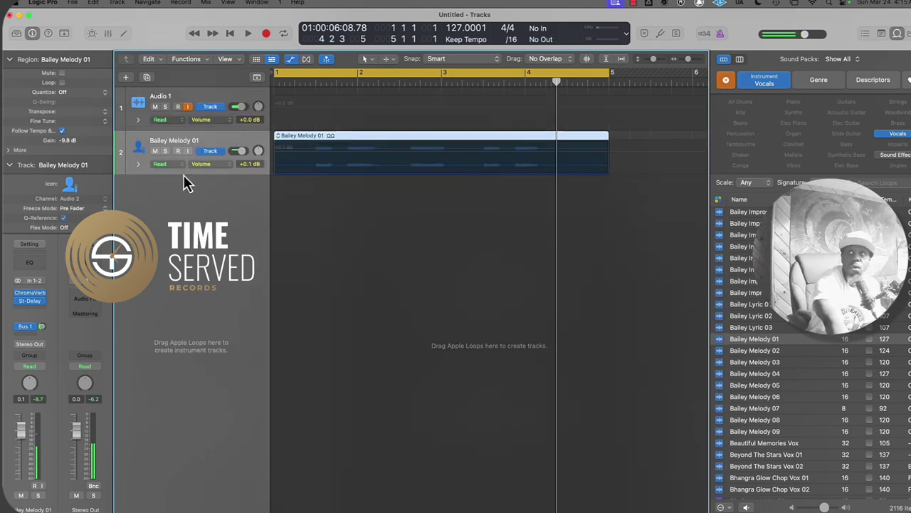
pyautogui.click(138, 164)
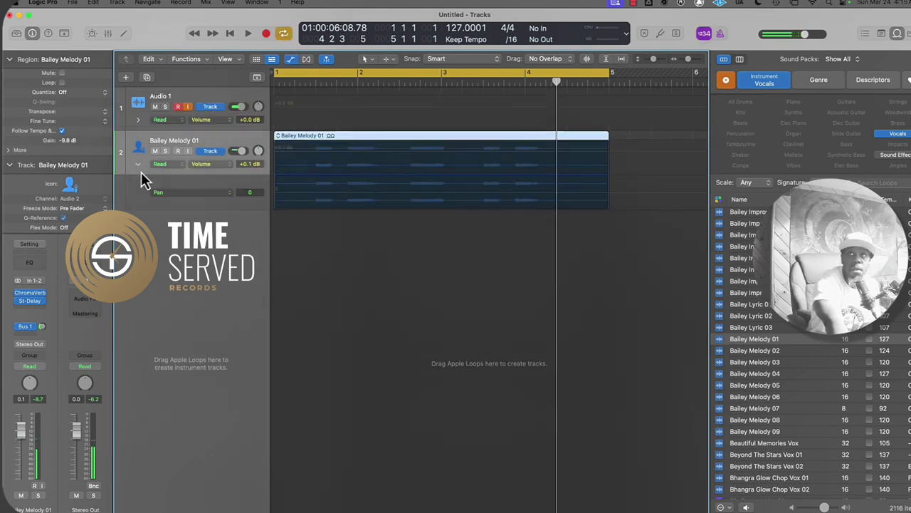
pyautogui.click(221, 196)
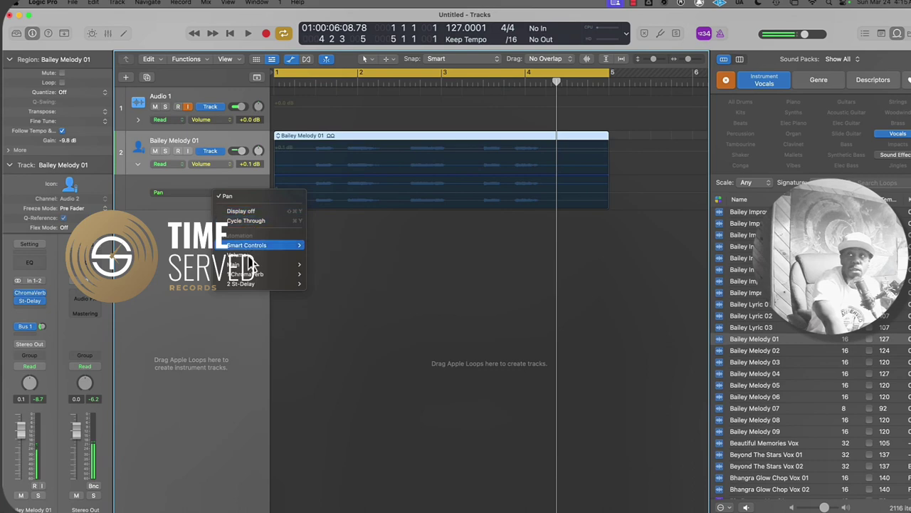
pyautogui.moveTo(271, 284)
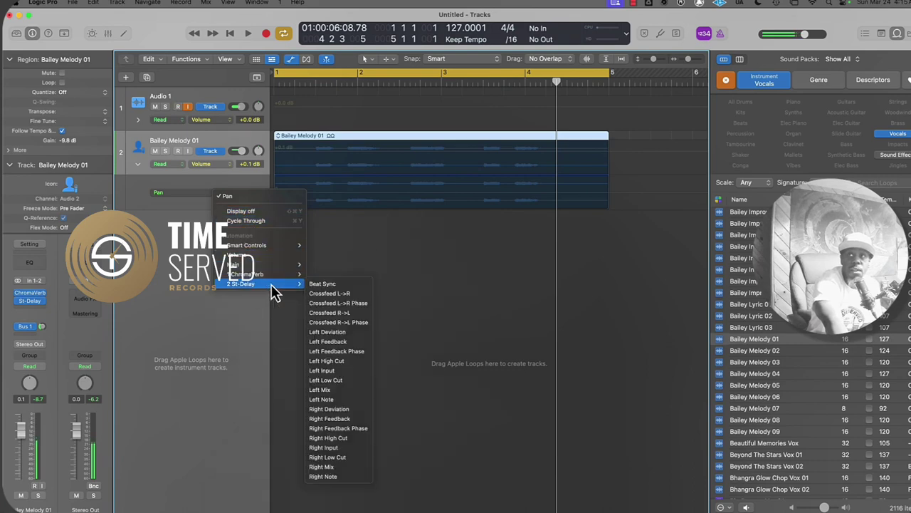
pyautogui.click(348, 389)
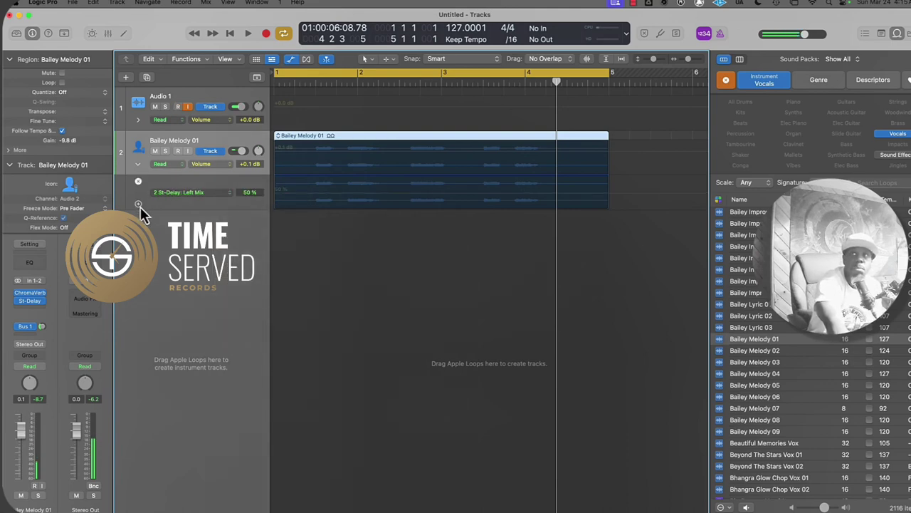
# Step: Add a second automation lane for the Stereo Delay's Right Mix
pyautogui.click(138, 216)
pyautogui.click(222, 230)
pyautogui.moveTo(274, 319)
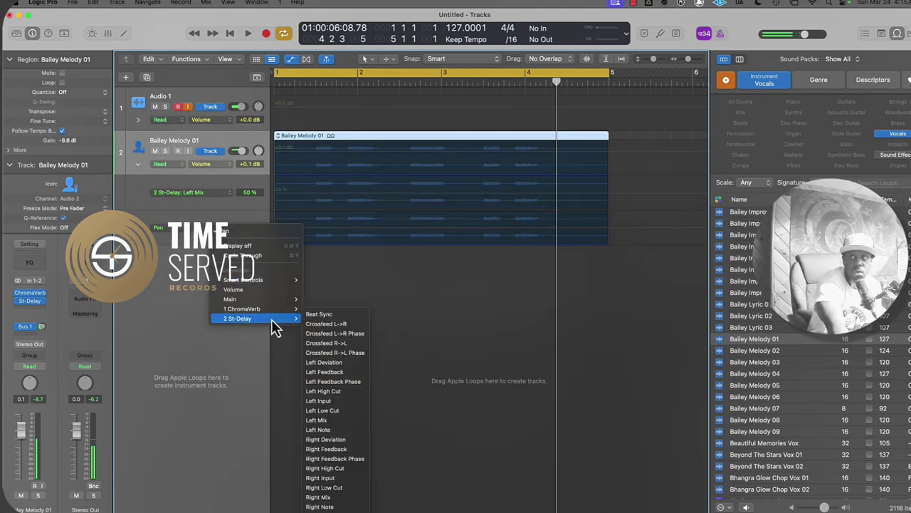
pyautogui.click(349, 497)
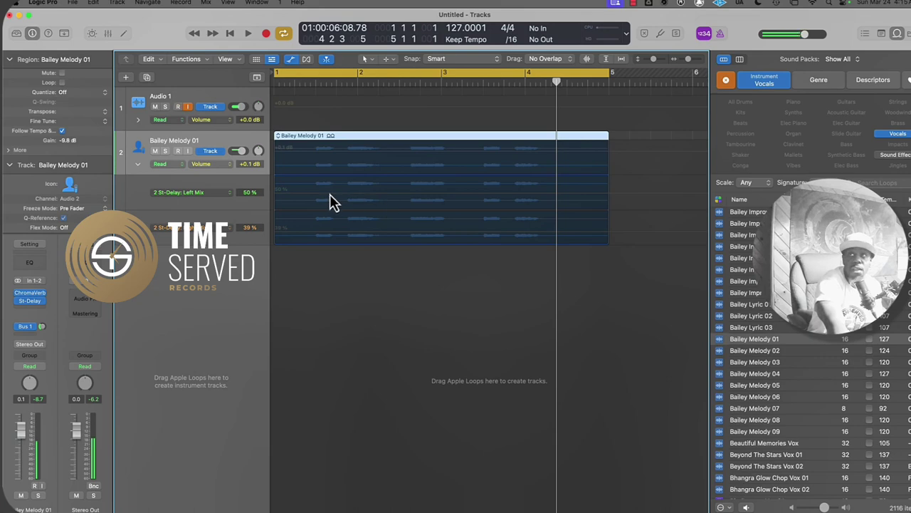
# Step: Draw a Left Mix swell 0%→99%→0%, then a later Right Mix rise to 100% and back
pyautogui.click(311, 193)
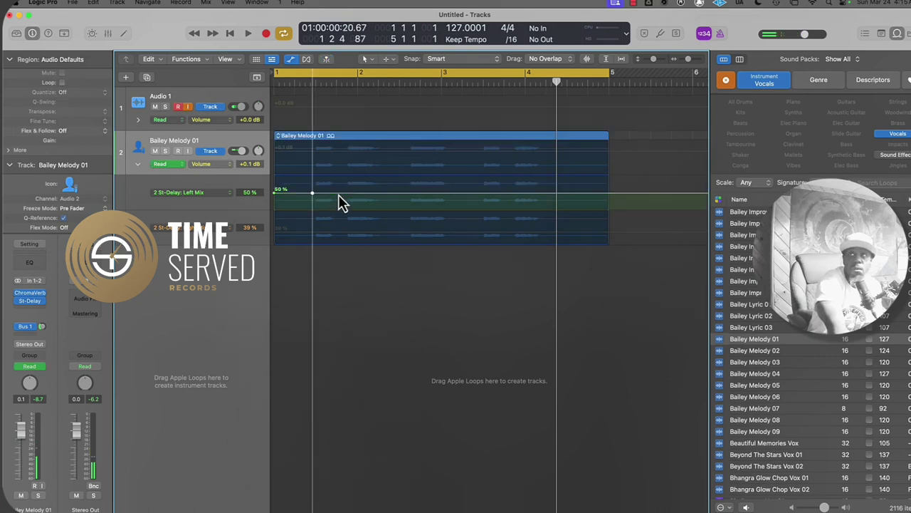
pyautogui.click(336, 193)
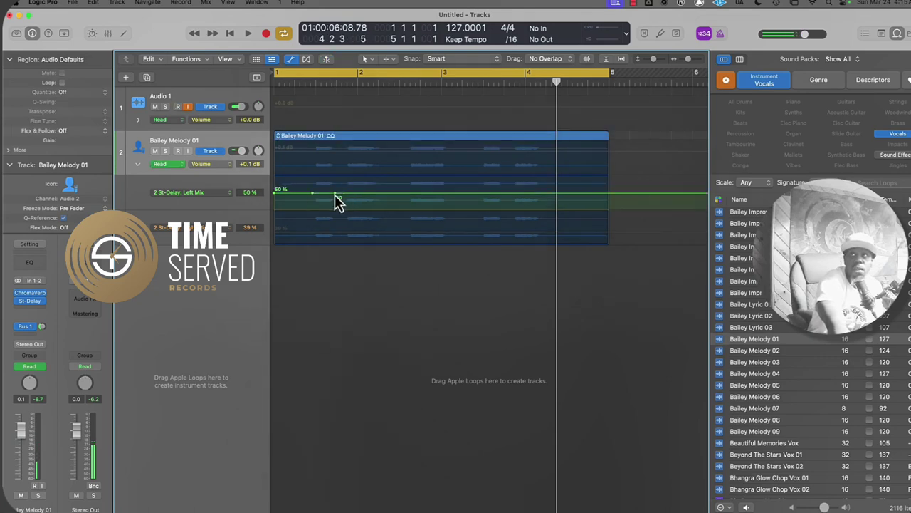
pyautogui.moveTo(341, 201); pyautogui.dragTo(480, 213)
pyautogui.click(348, 236)
pyautogui.moveTo(348, 214); pyautogui.dragTo(406, 214)
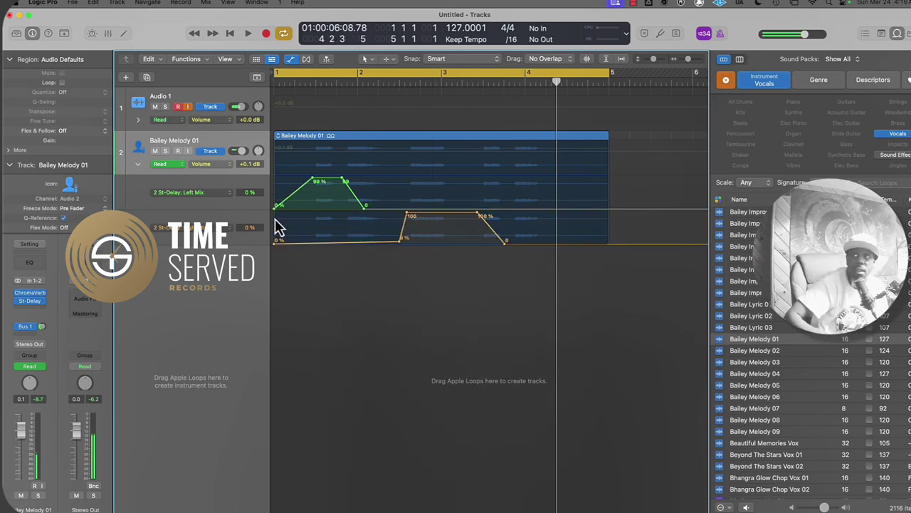
# Step: Play the automated section, then replay it from the top to hear the delay alternate
pyautogui.press('space')
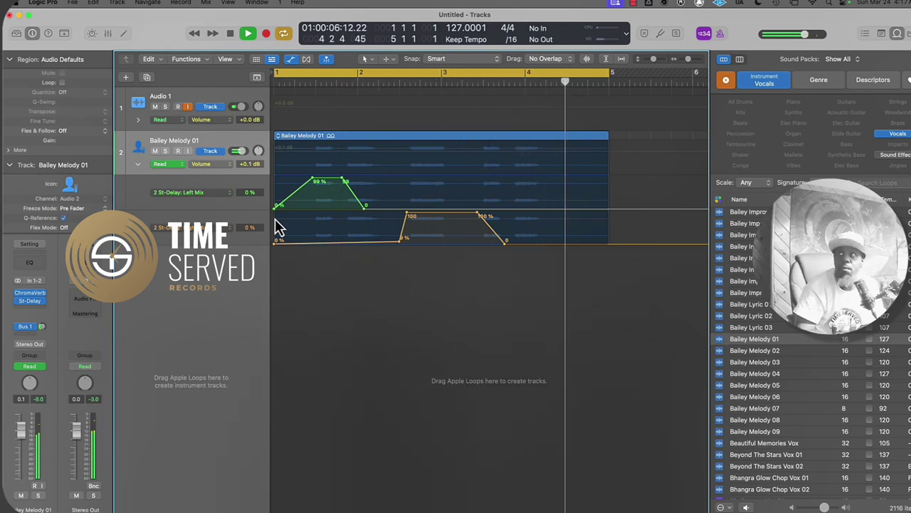
pyautogui.press('space')
pyautogui.press('space')
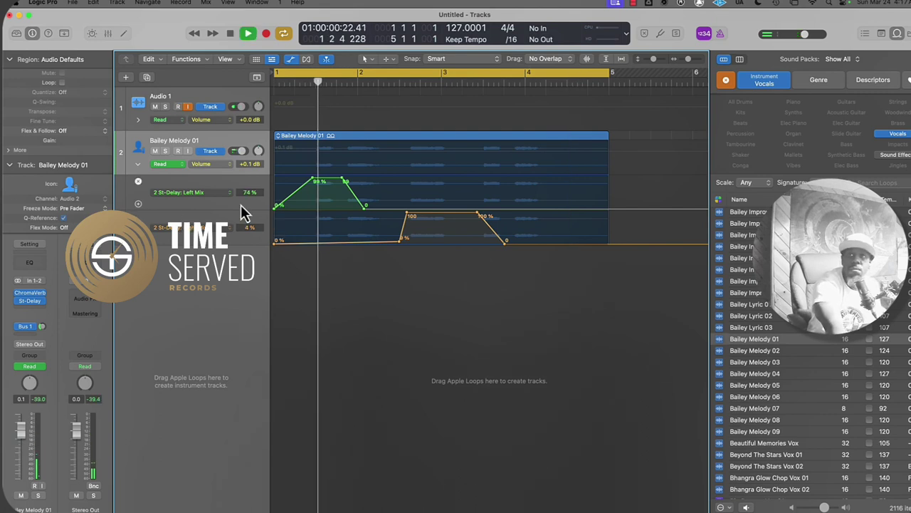